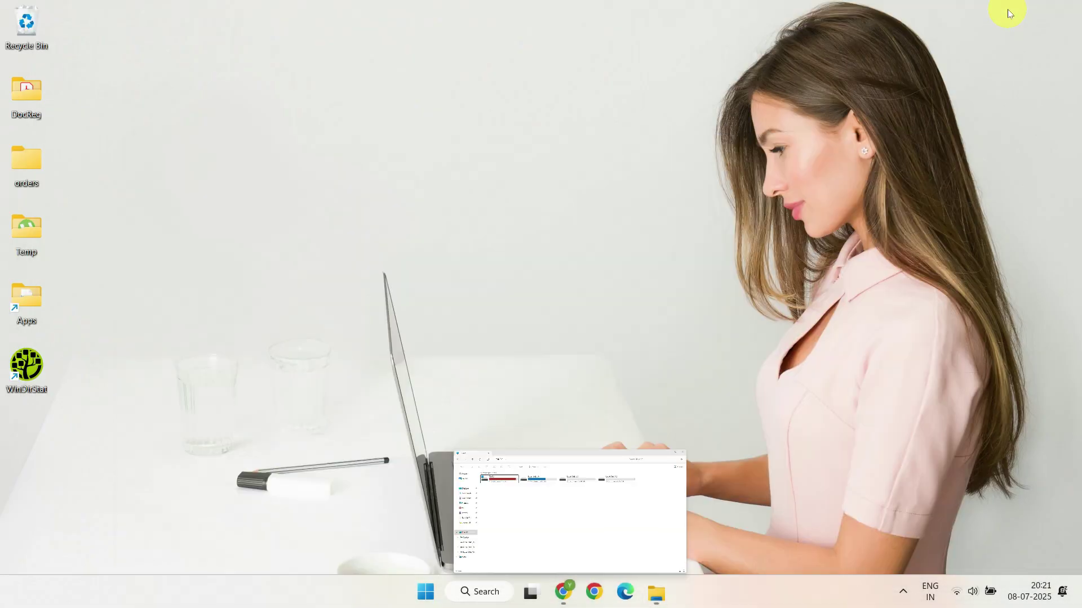
Step: Launch Disk Cleanup from search and scan the OS (C:) drive
{"action": "left_click", "coordinate": [493, 591]}
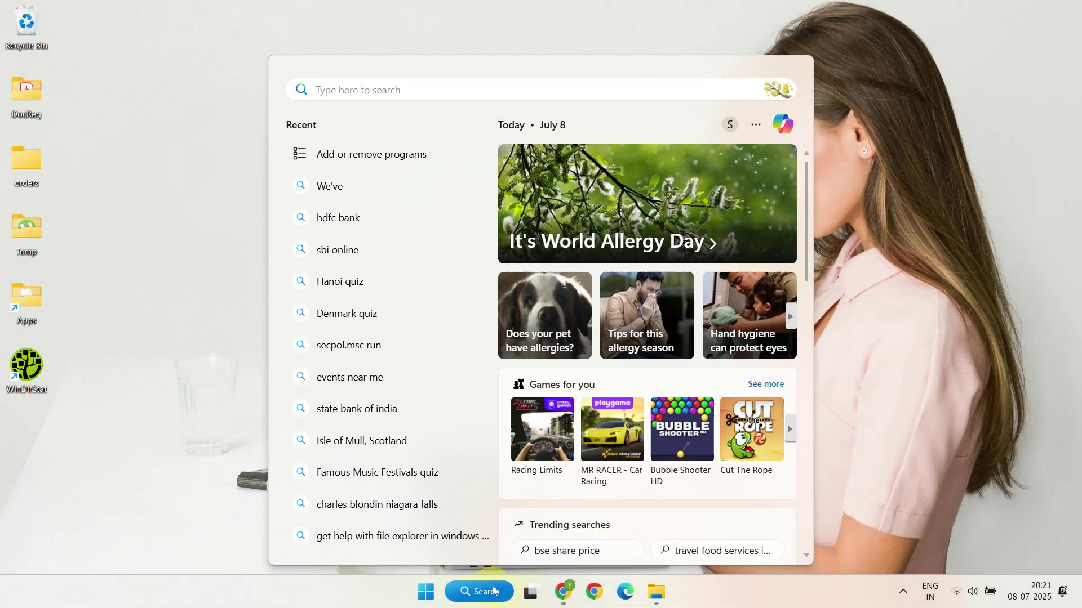
{"action": "type", "text": "disk"}
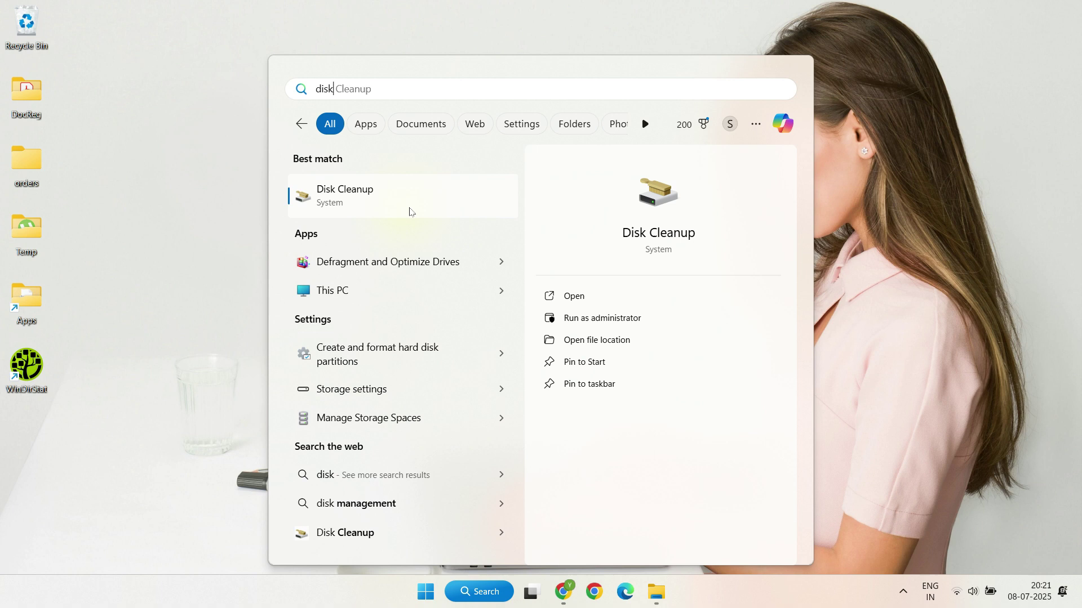
{"action": "left_click", "coordinate": [408, 211]}
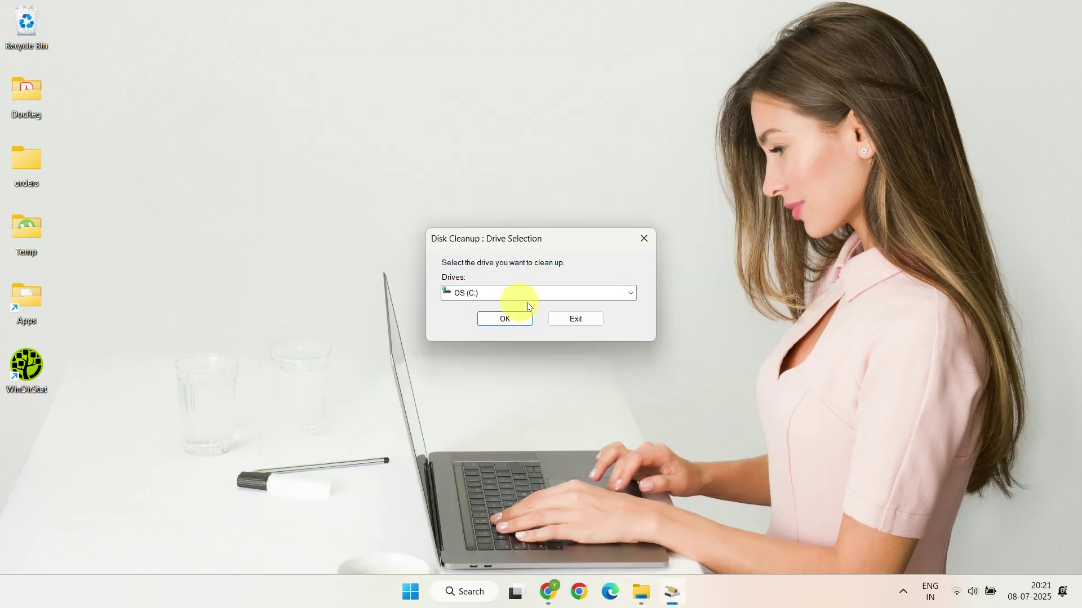
{"action": "left_click", "coordinate": [632, 293]}
{"action": "left_click", "coordinate": [482, 308]}
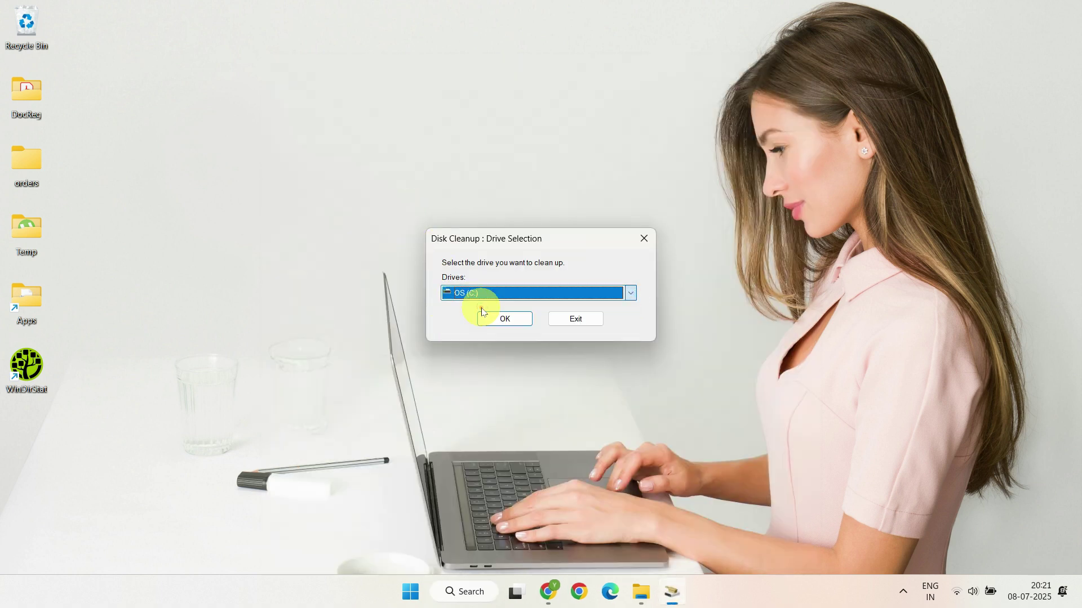
{"action": "left_click", "coordinate": [516, 321]}
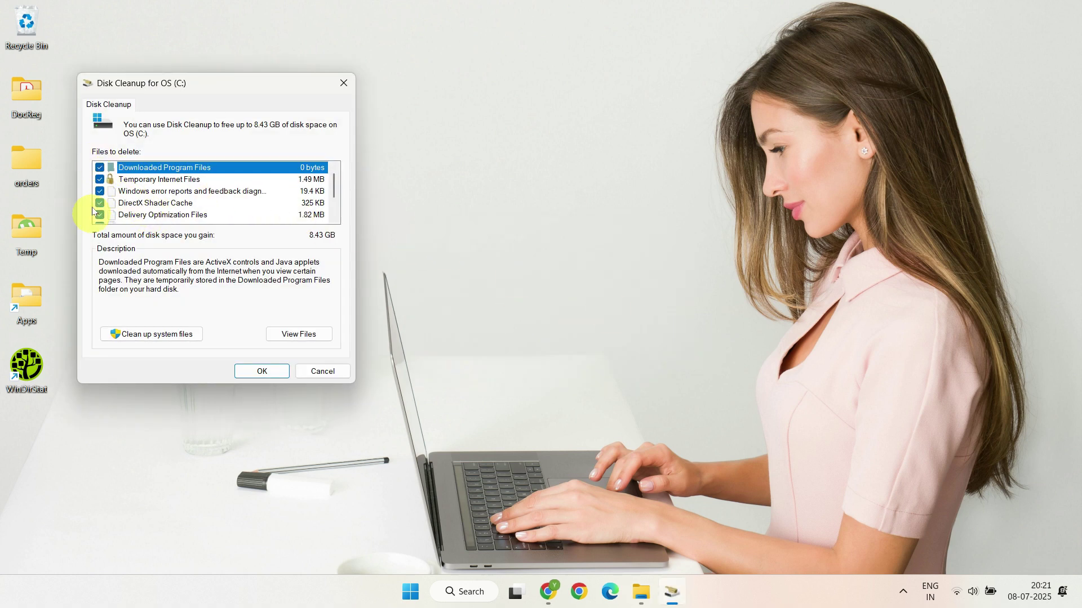
Step: Permanently delete the checked file categories, including the Recycle Bin, totalling 8.43 GB
{"action": "scroll", "coordinate": [109, 207], "scroll_direction": "down", "scroll_amount": 1}
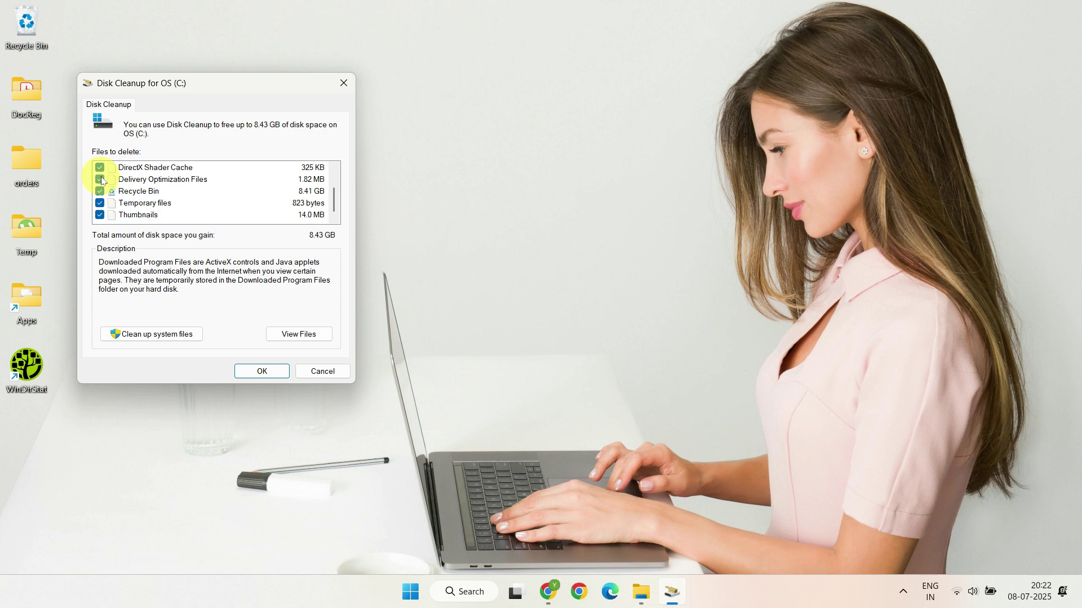
{"action": "scroll", "coordinate": [150, 203], "scroll_direction": "up", "scroll_amount": 1}
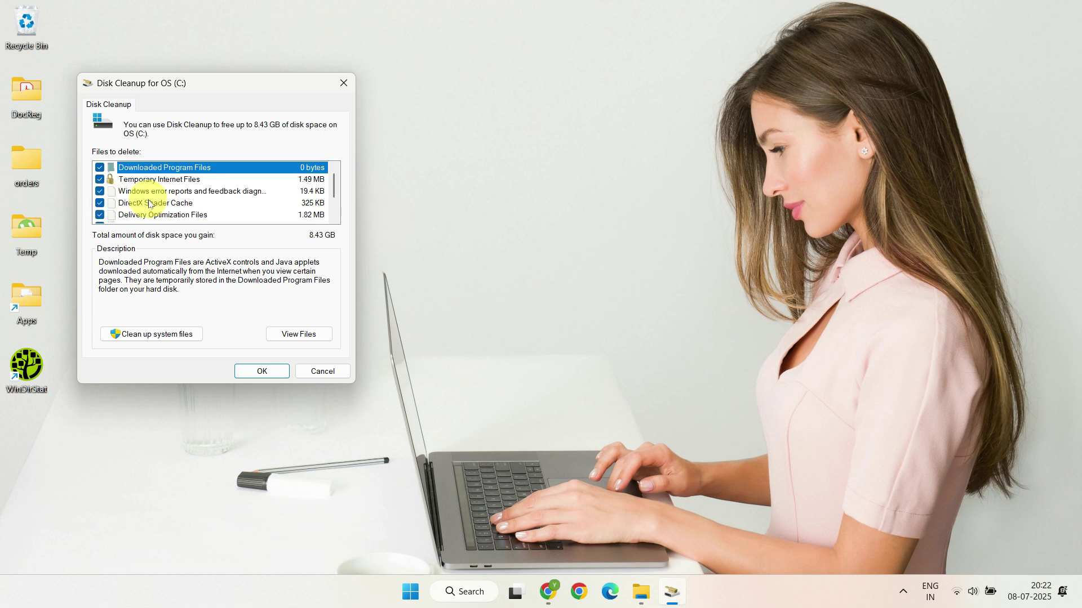
{"action": "left_click", "coordinate": [286, 375]}
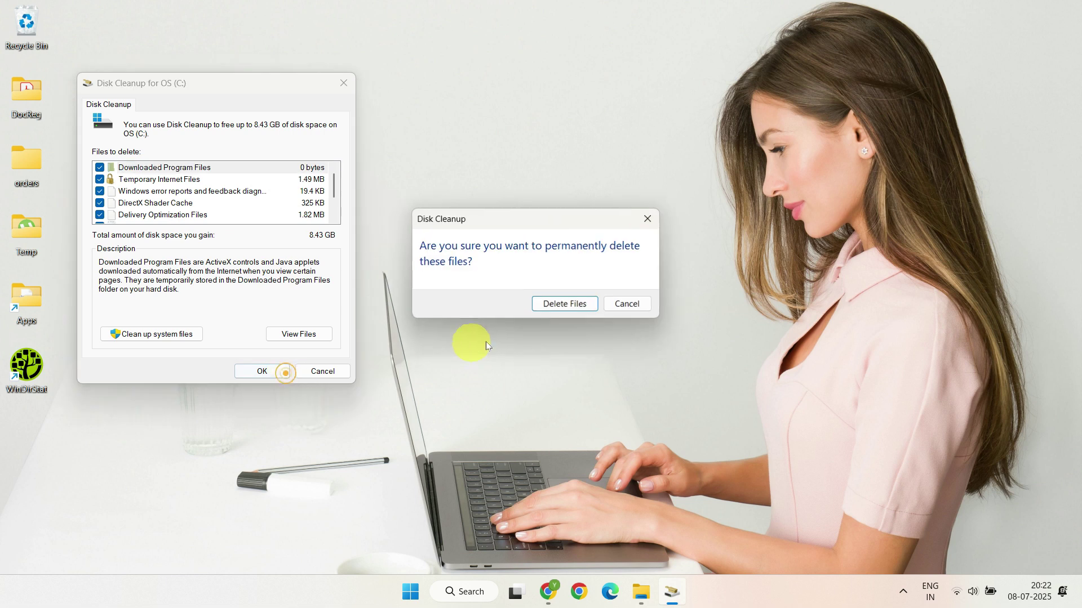
{"action": "left_click", "coordinate": [576, 305]}
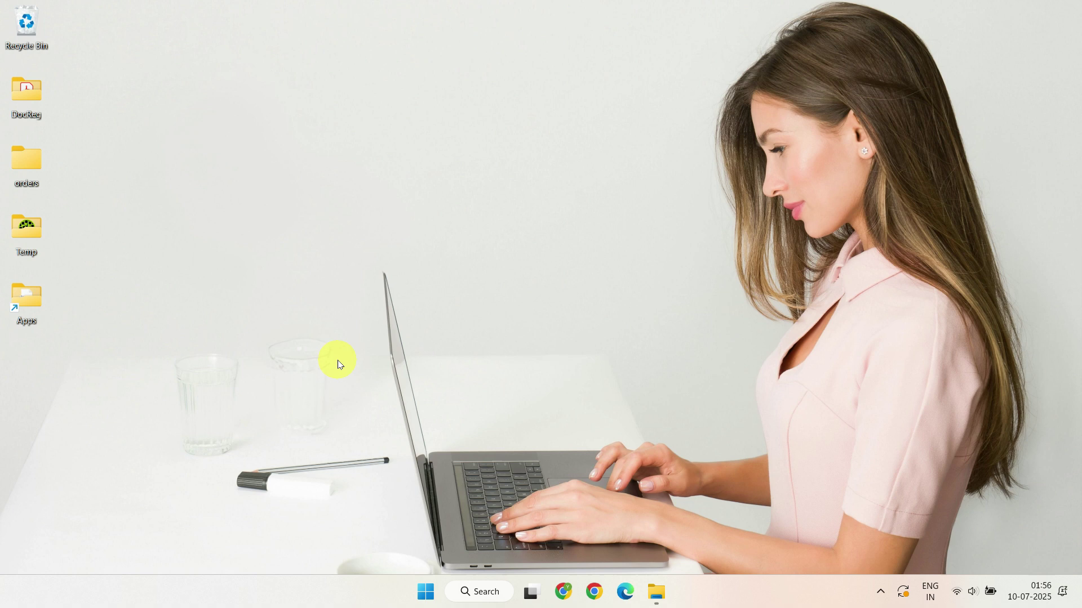
Step: Open the installed apps list and sort it by size, large to small
{"action": "left_click", "coordinate": [480, 591]}
{"action": "type", "text": "ad"}
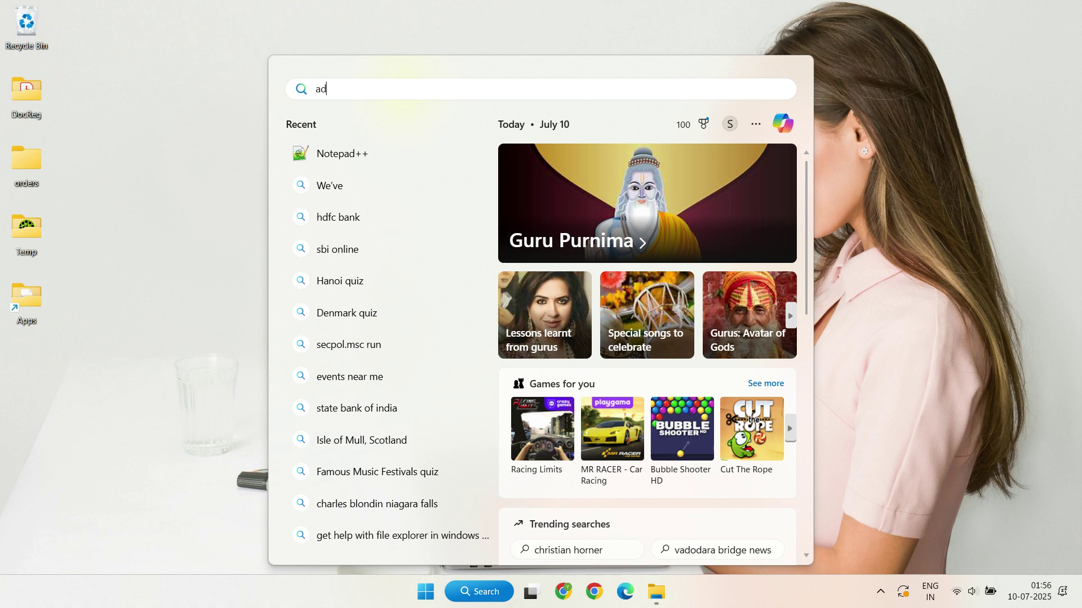
{"action": "type", "text": "d or remove"}
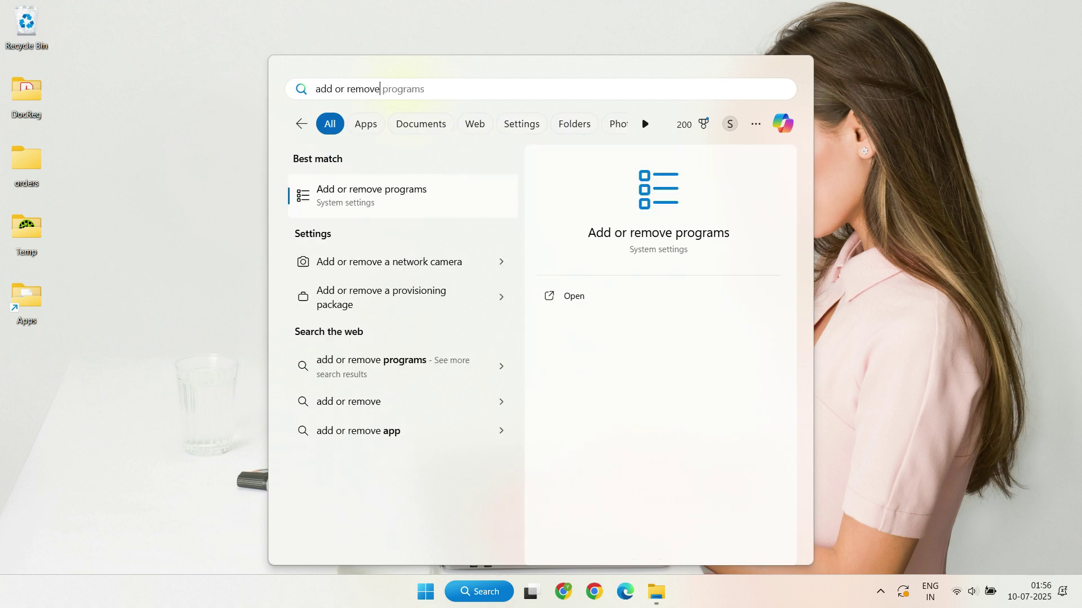
{"action": "left_click", "coordinate": [367, 206]}
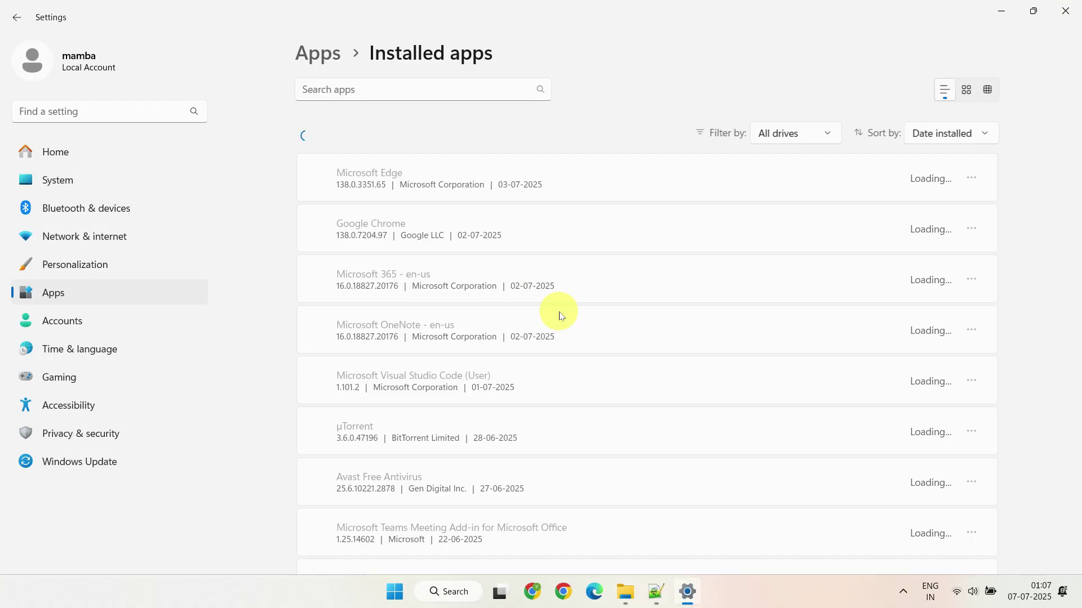
{"action": "left_click", "coordinate": [978, 133]}
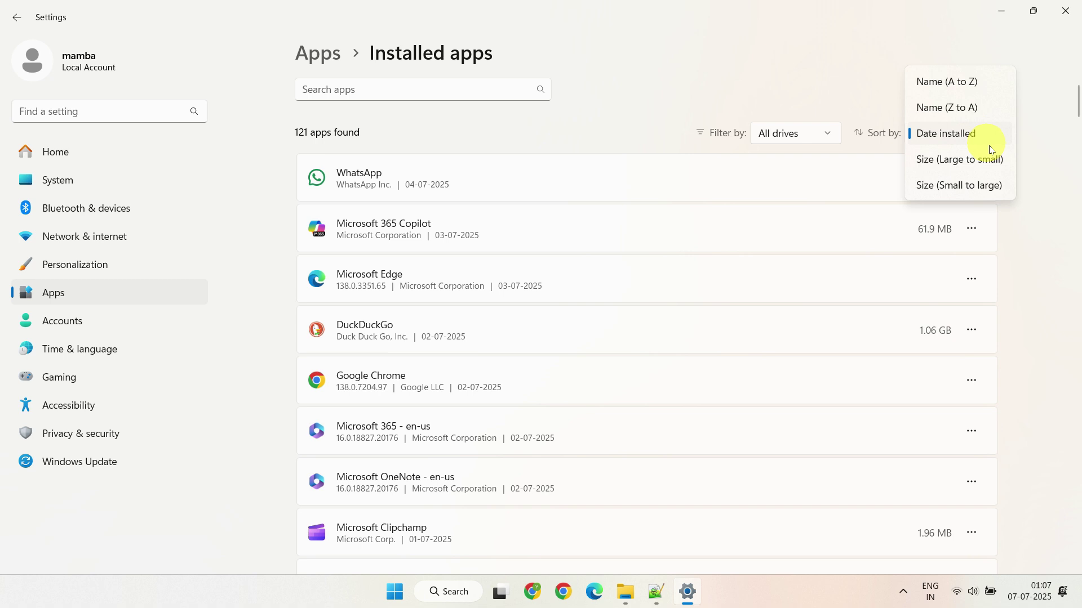
{"action": "left_click", "coordinate": [979, 159]}
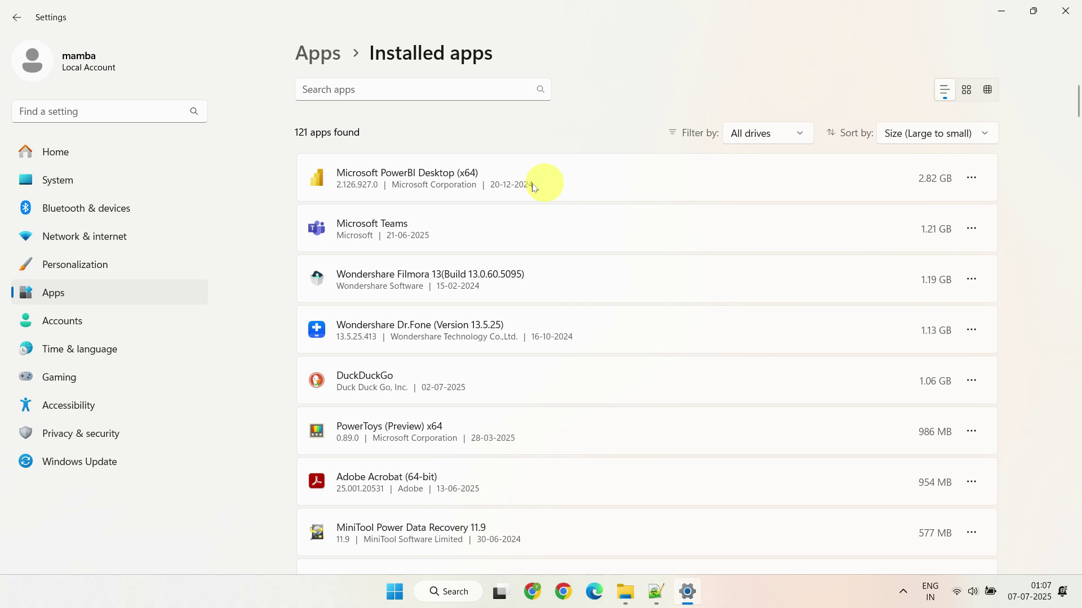
Step: Uninstall Microsoft PowerBI Desktop (x64), 2.82 GB
{"action": "left_click", "coordinate": [970, 178]}
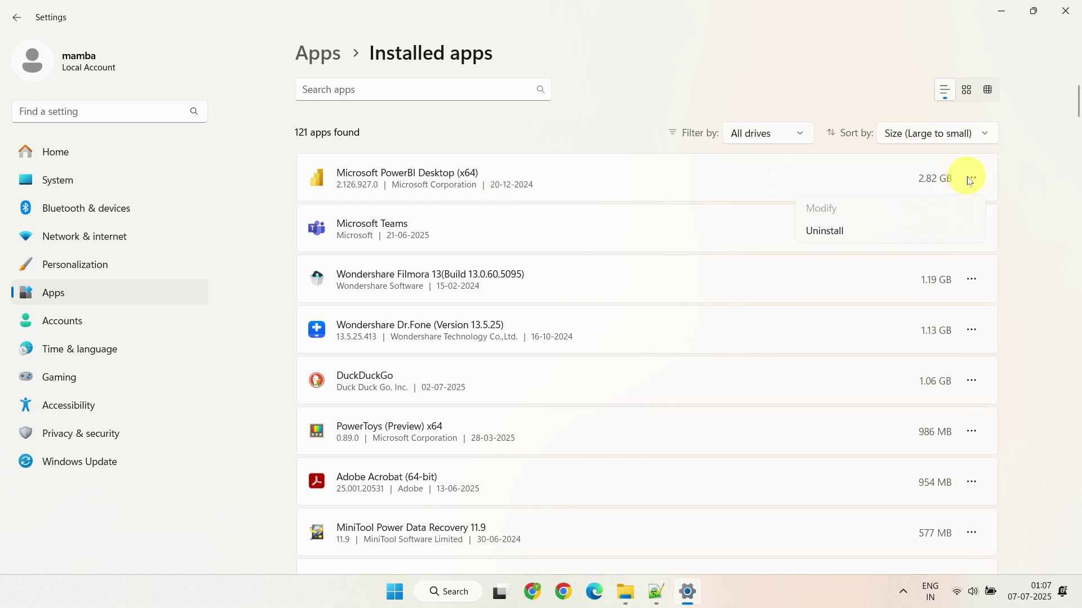
{"action": "left_click", "coordinate": [834, 232]}
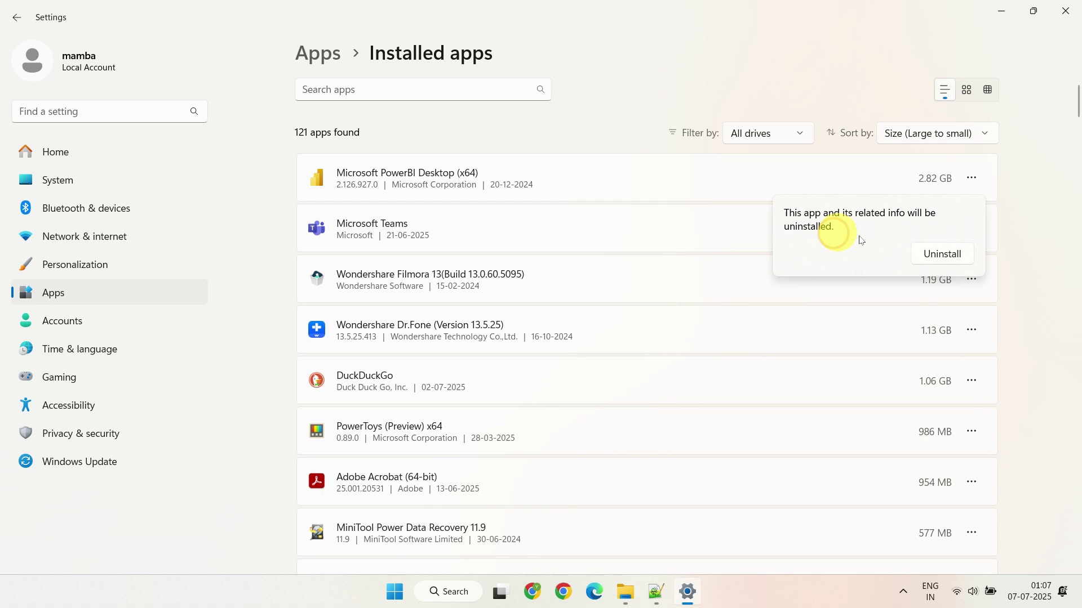
{"action": "left_click", "coordinate": [943, 253]}
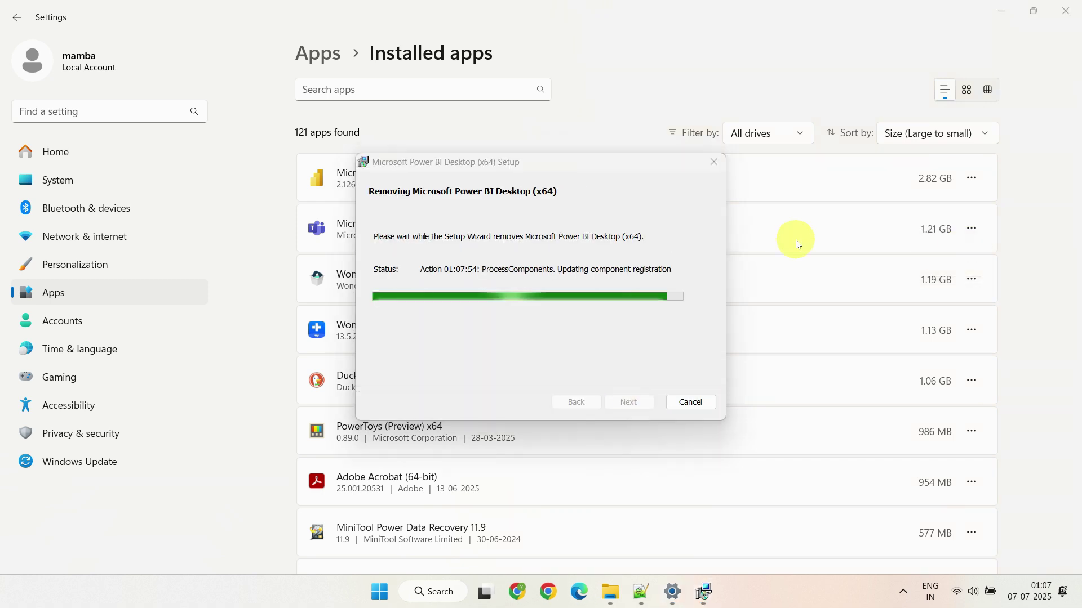
Step: Finish the Power BI removal and completely uninstall Wondershare Dr.Fone
{"action": "left_click", "coordinate": [630, 402]}
{"action": "left_click", "coordinate": [970, 279]}
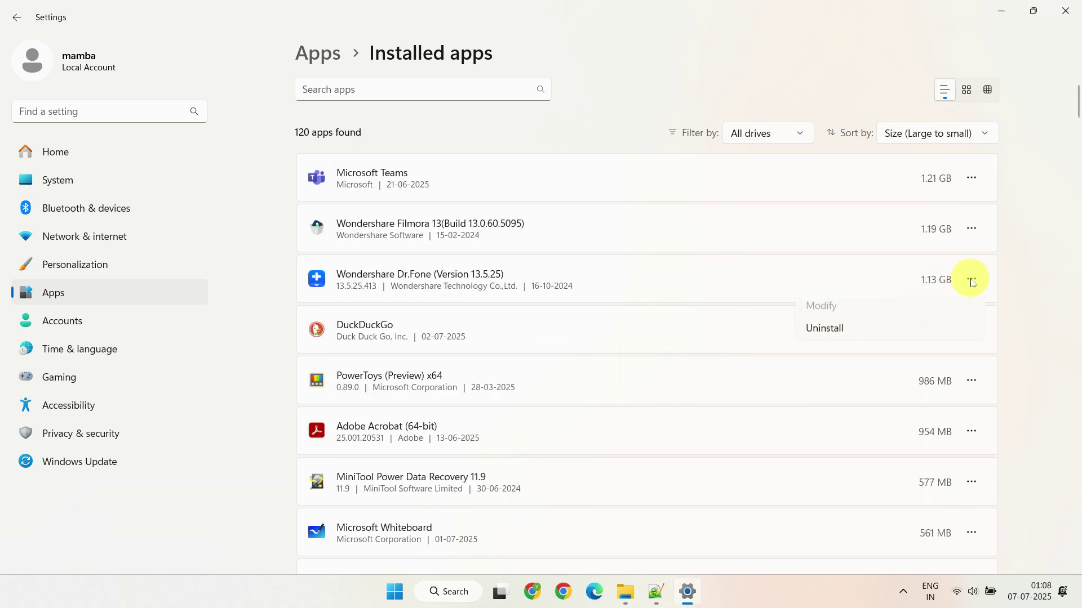
{"action": "left_click", "coordinate": [831, 331]}
{"action": "left_click", "coordinate": [910, 347]}
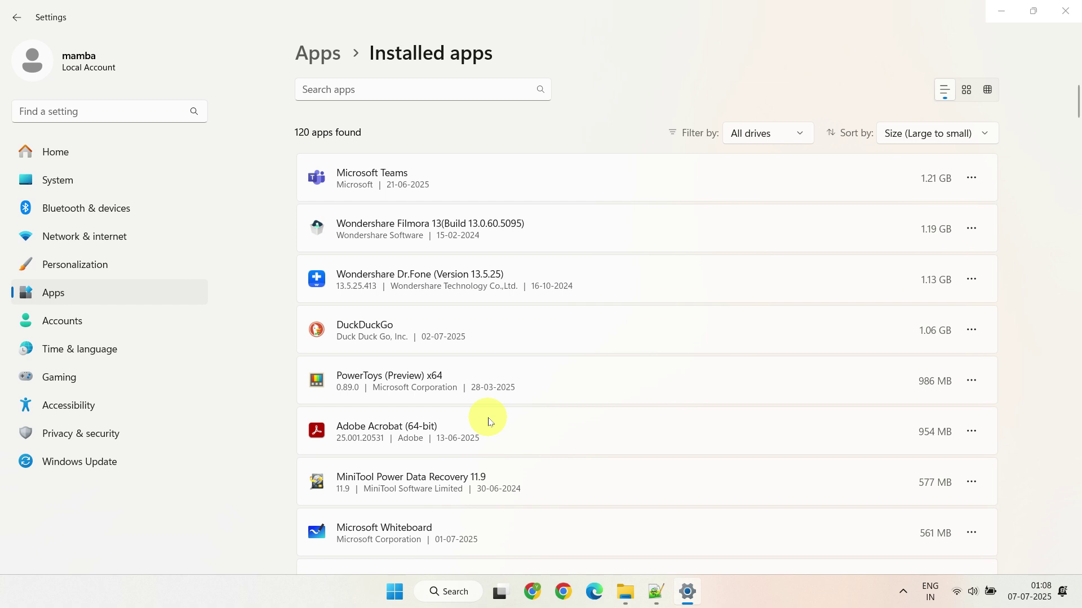
{"action": "left_click", "coordinate": [589, 342]}
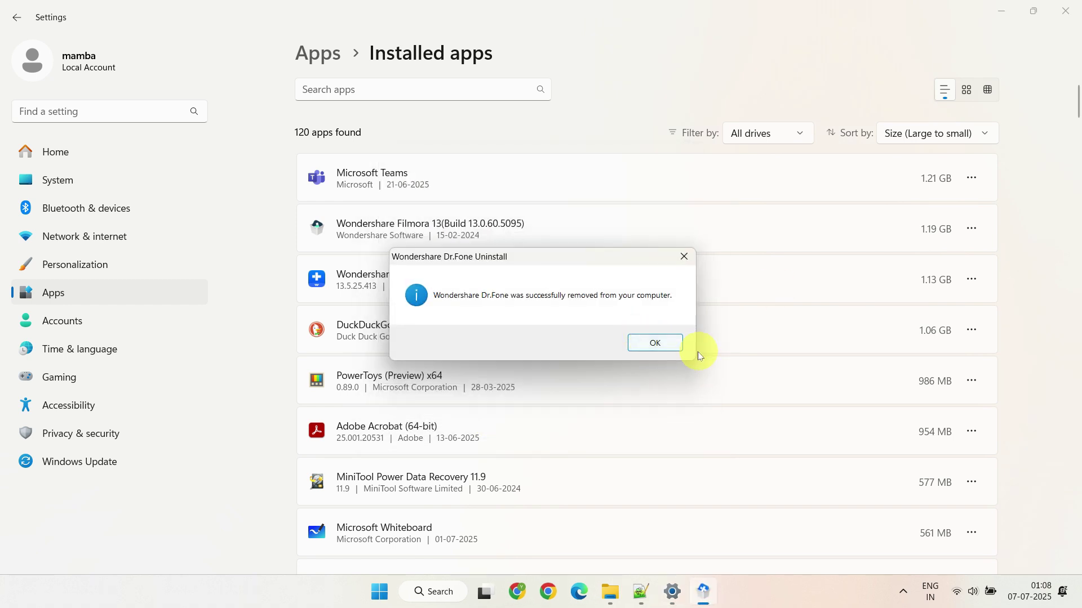
{"action": "left_click", "coordinate": [654, 343]}
Step: Uninstall DuckDuckGo and start uninstalling MiniTool Power Data Recovery
{"action": "left_click", "coordinate": [970, 279]}
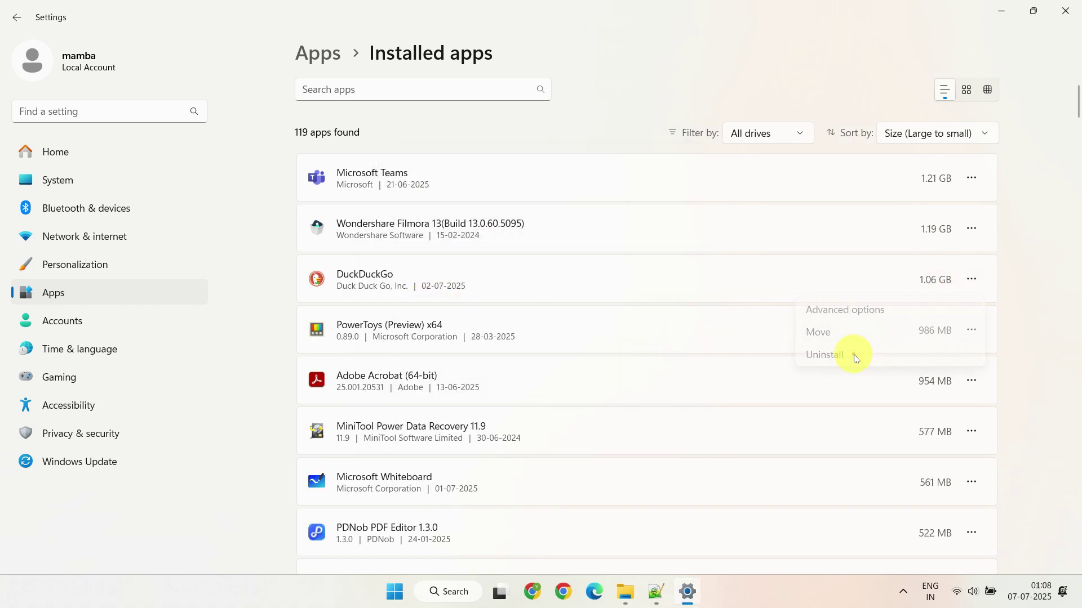
{"action": "left_click", "coordinate": [855, 358]}
{"action": "left_click", "coordinate": [938, 353]}
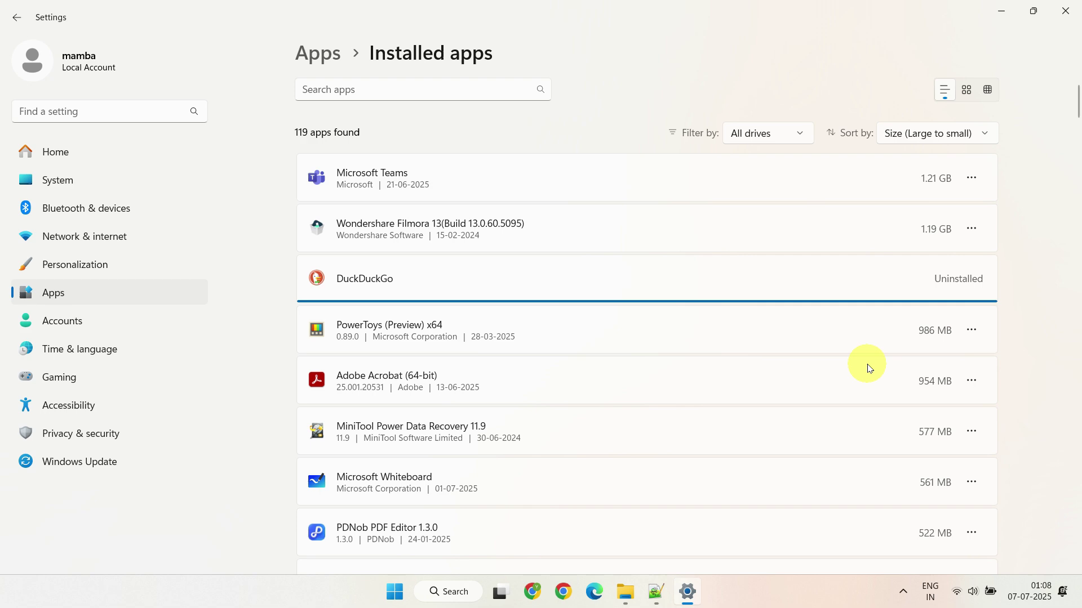
{"action": "left_click", "coordinate": [971, 381]}
{"action": "left_click", "coordinate": [852, 435]}
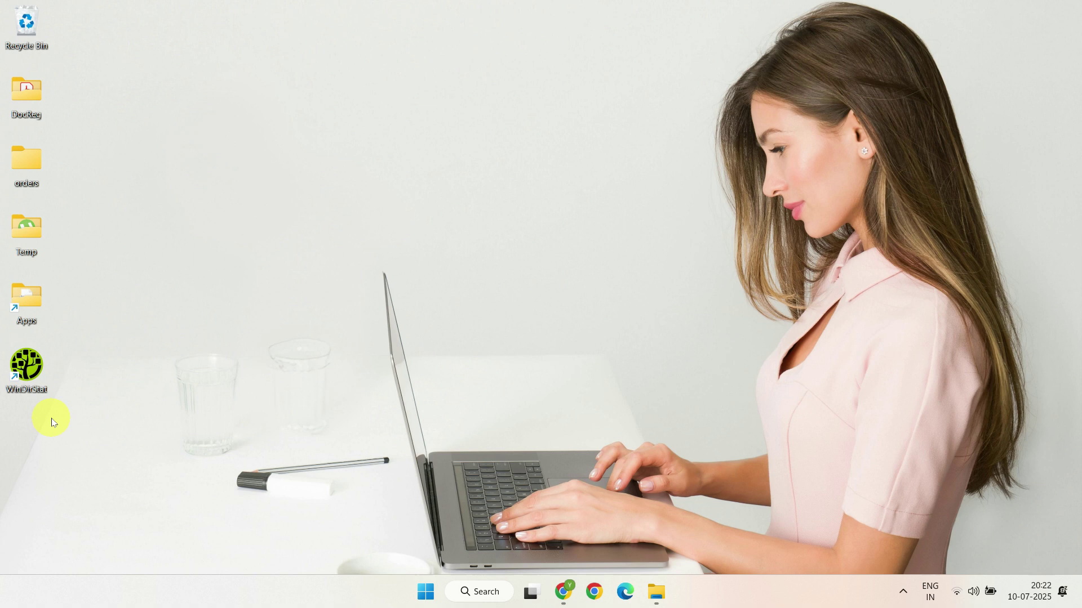
Step: Show the windirstat.net Downloads page in Chrome, then minimize the browser
{"action": "left_click", "coordinate": [565, 591]}
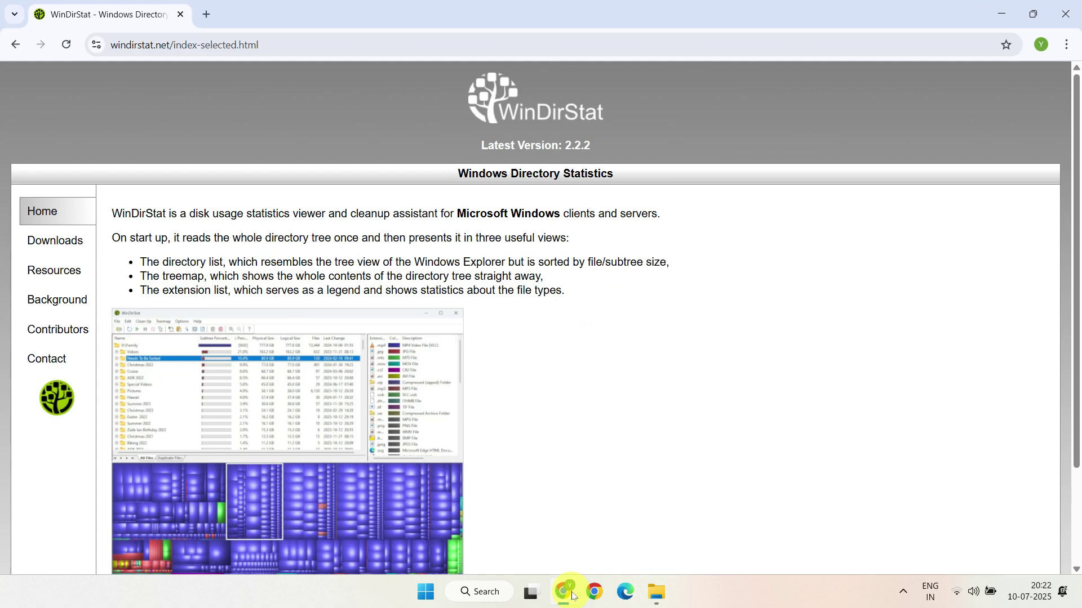
{"action": "left_click", "coordinate": [57, 248]}
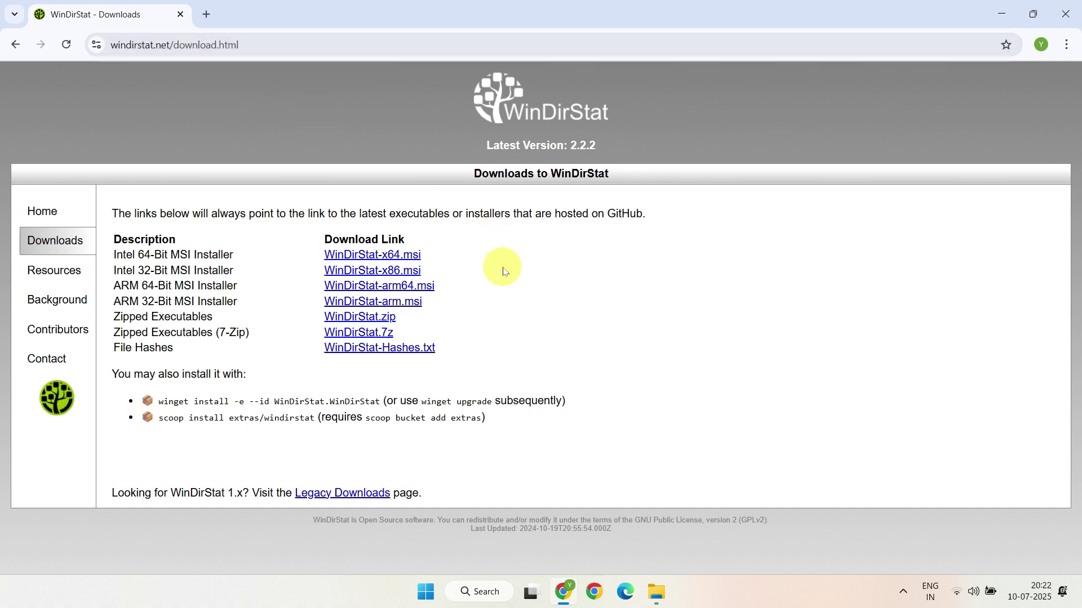
{"action": "left_click", "coordinate": [1001, 14]}
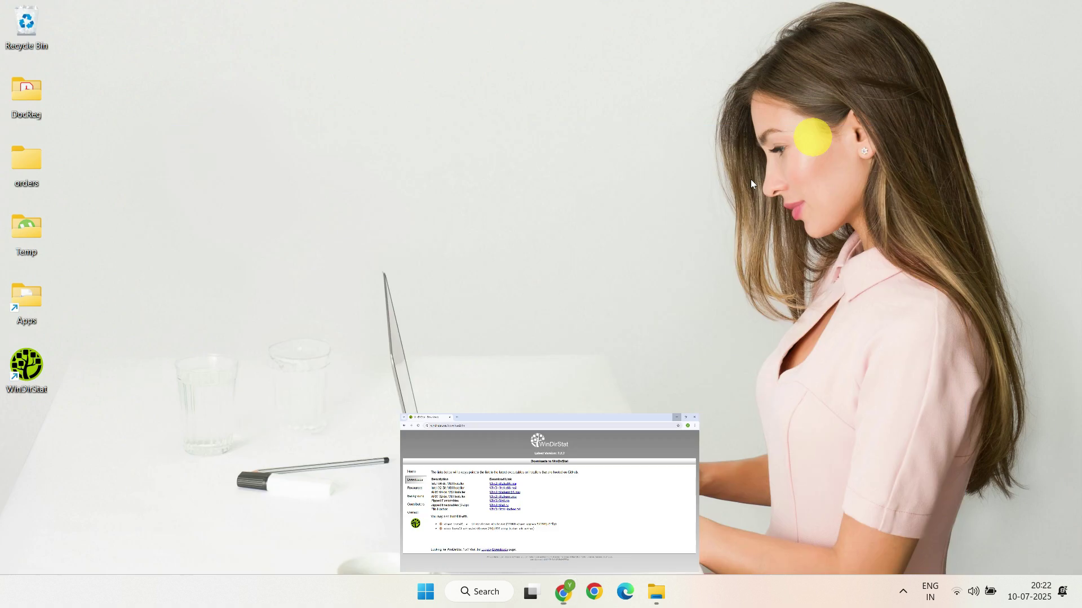
Step: Scan OS (C:) in WinDirStat and select ImageNet_Full_Dataset.zip (6.5 GB) in Downloads
{"action": "double_click", "coordinate": [27, 367]}
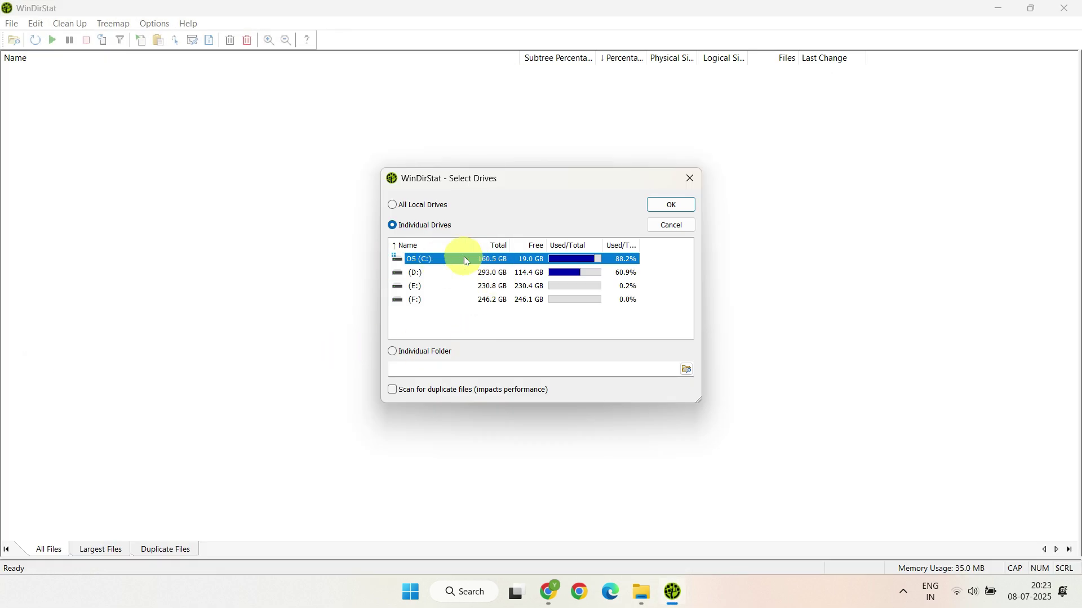
{"action": "left_click", "coordinate": [673, 205]}
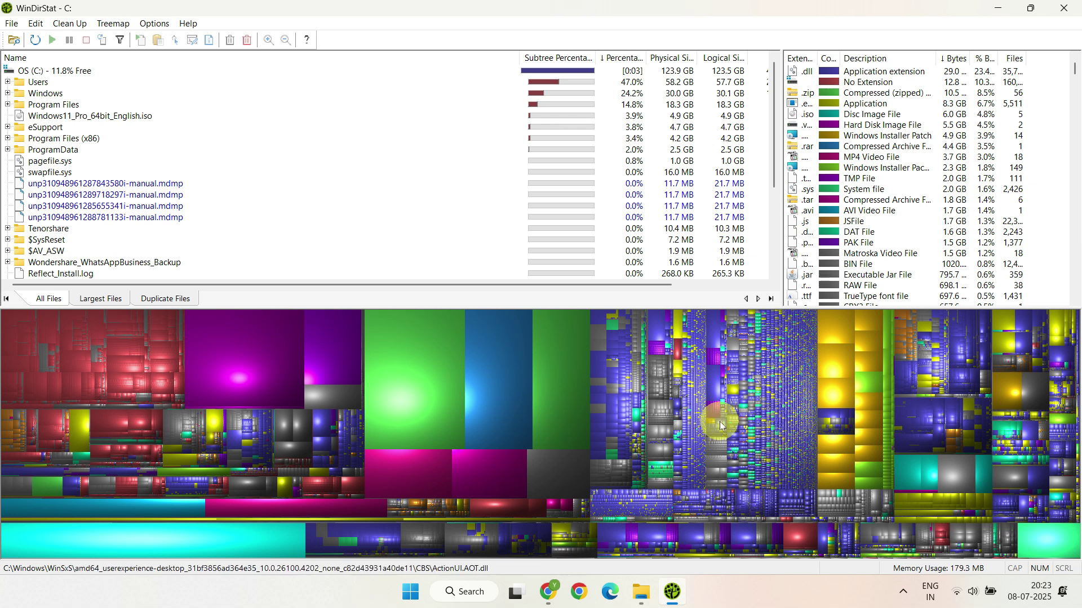
{"action": "left_click", "coordinate": [427, 366]}
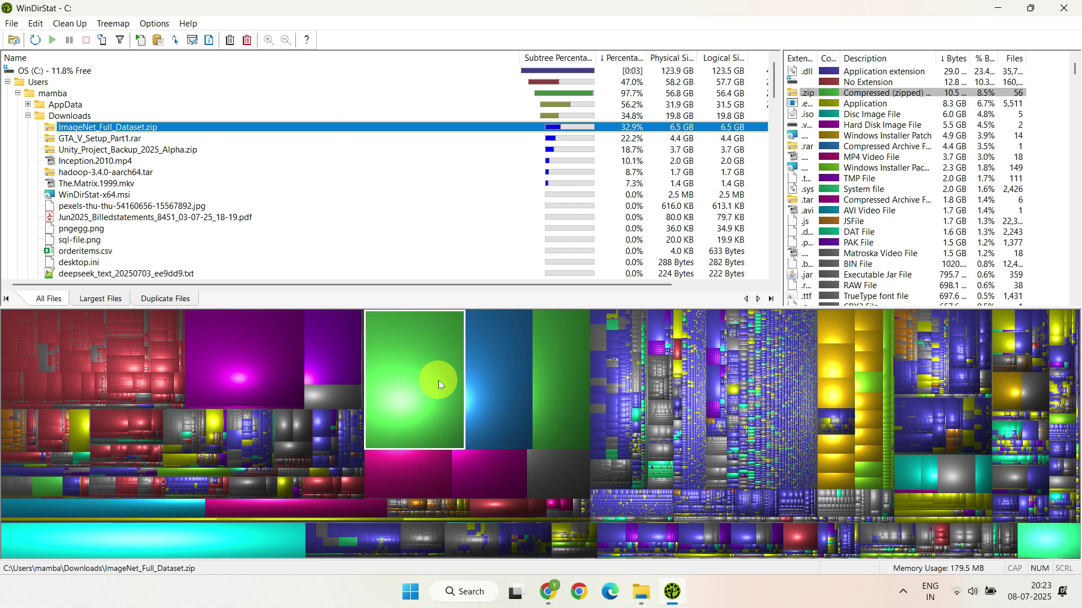
Step: Permanently delete ImageNet_Full_Dataset.zip and GTA_V_Setup_Part1.rar from Downloads
{"action": "right_click", "coordinate": [99, 128]}
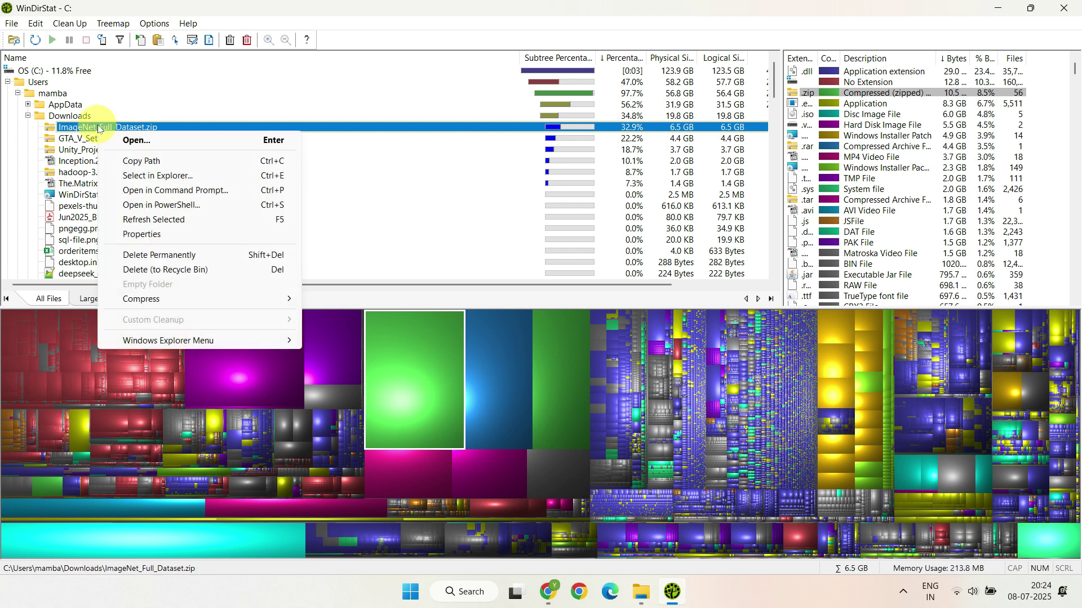
{"action": "left_click", "coordinate": [265, 255]}
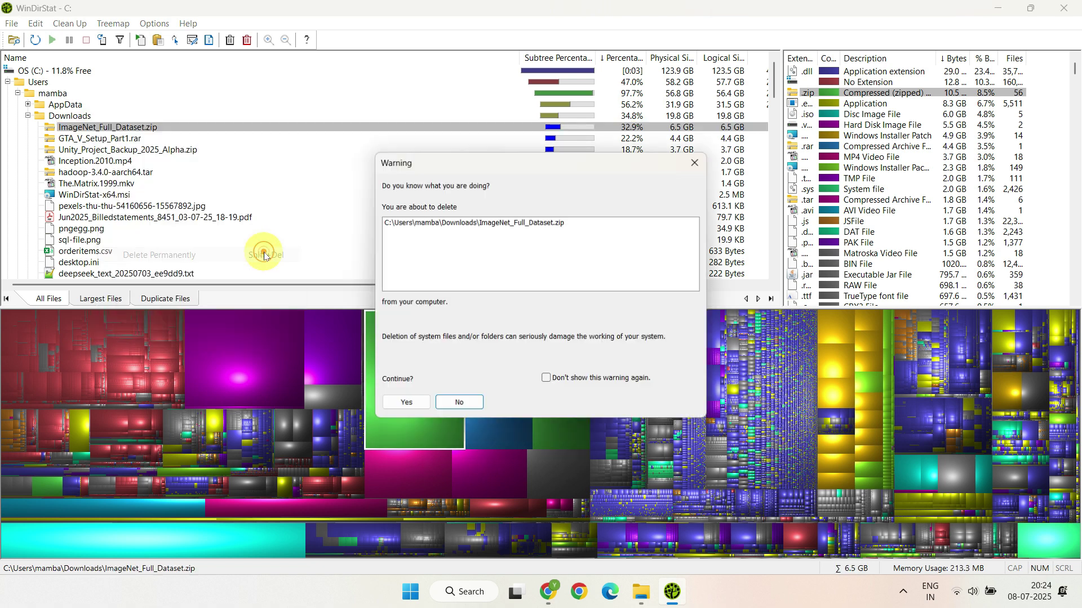
{"action": "left_click", "coordinate": [403, 404]}
{"action": "left_click", "coordinate": [435, 339]}
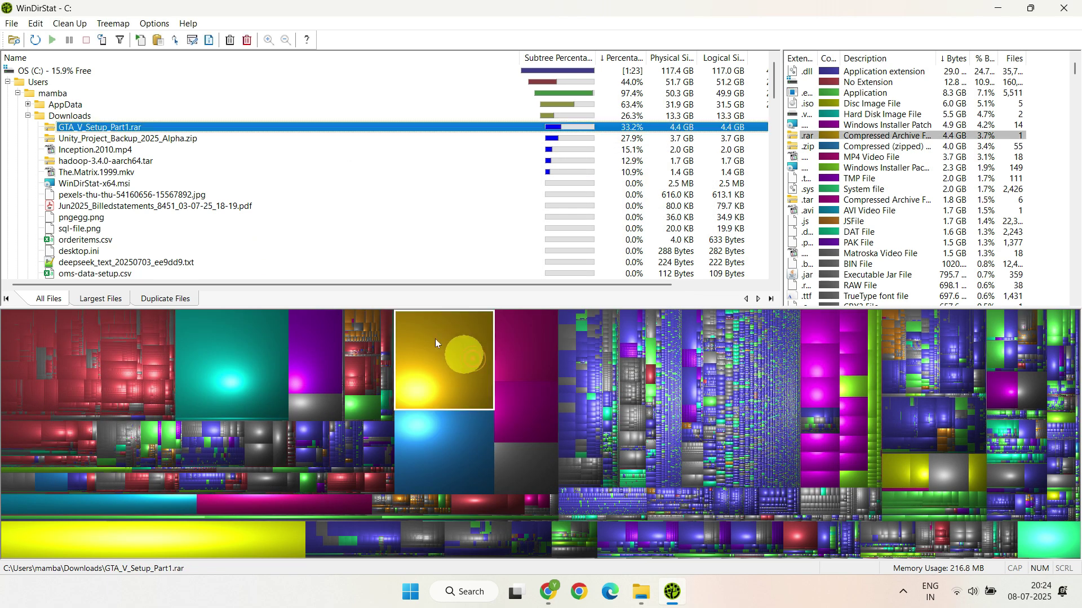
{"action": "right_click", "coordinate": [110, 128]}
{"action": "left_click", "coordinate": [223, 257]}
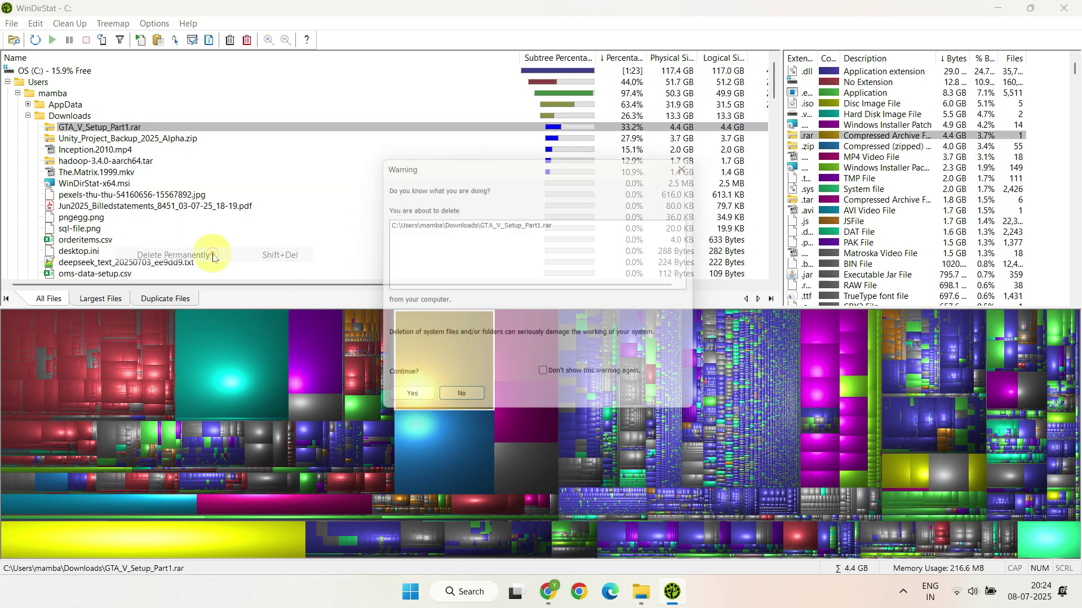
{"action": "left_click", "coordinate": [404, 402]}
Step: Permanently delete the Unity project backup zip and the Inception, hadoop and Matrix files
{"action": "left_click", "coordinate": [448, 351]}
{"action": "right_click", "coordinate": [91, 129]}
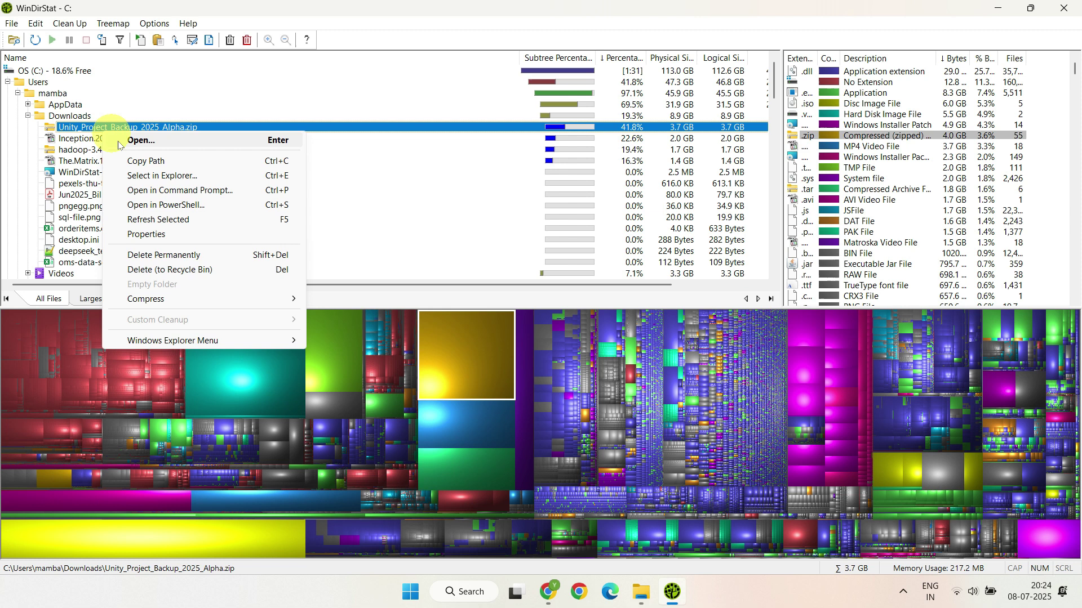
{"action": "left_click", "coordinate": [169, 251]}
{"action": "left_click", "coordinate": [404, 404]}
{"action": "left_click_drag", "start_coordinate": [113, 149], "coordinate": [97, 127]}
{"action": "right_click", "coordinate": [96, 129]}
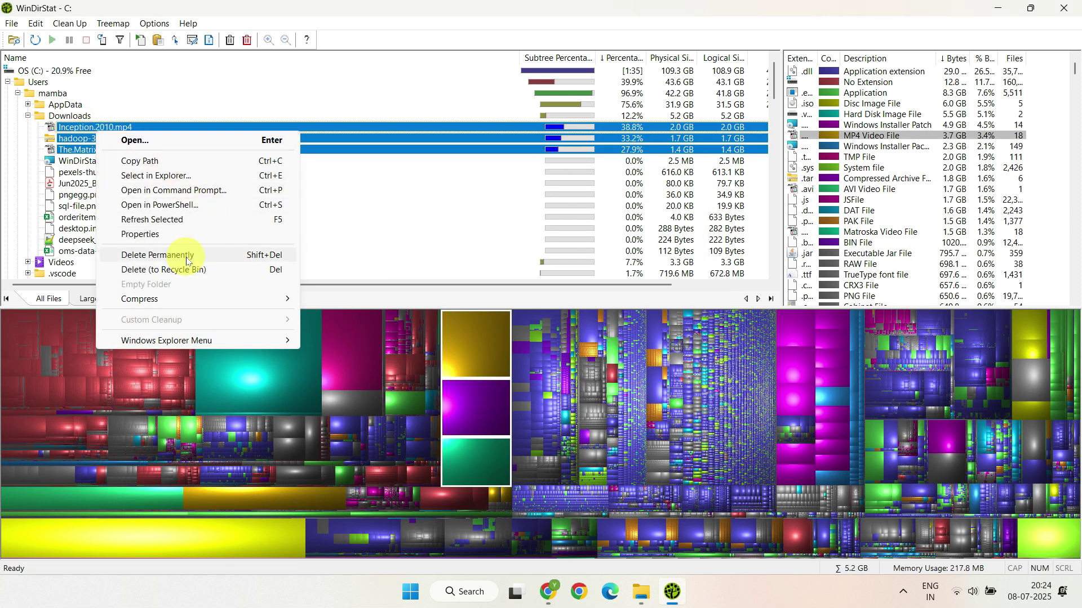
{"action": "left_click", "coordinate": [177, 255]}
{"action": "left_click", "coordinate": [404, 404]}
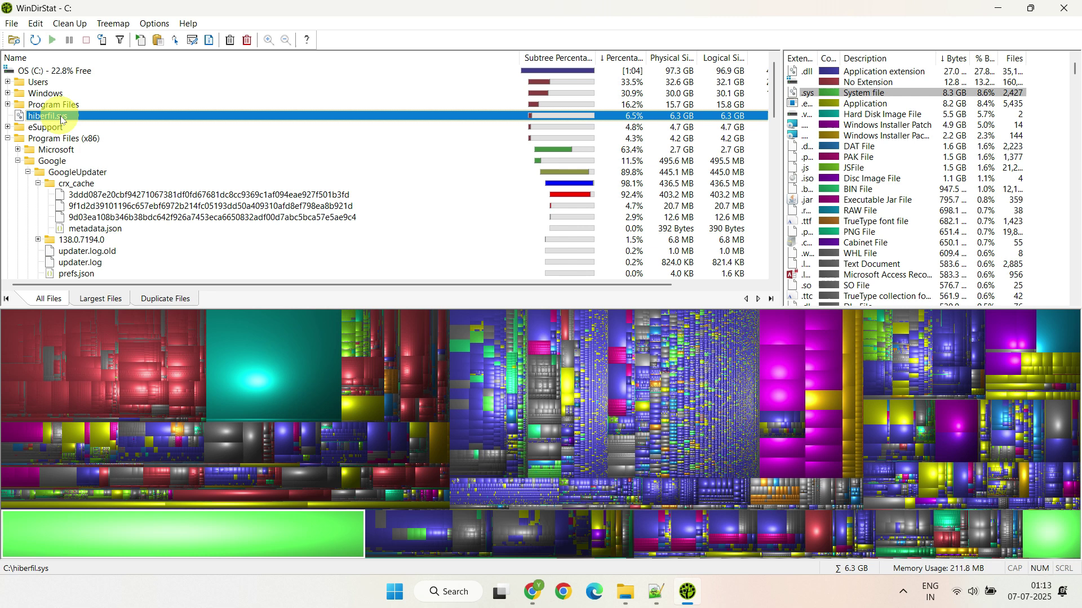
Step: Run powercfg -h off in an administrator Command Prompt to disable hibernation
{"action": "left_click", "coordinate": [997, 8]}
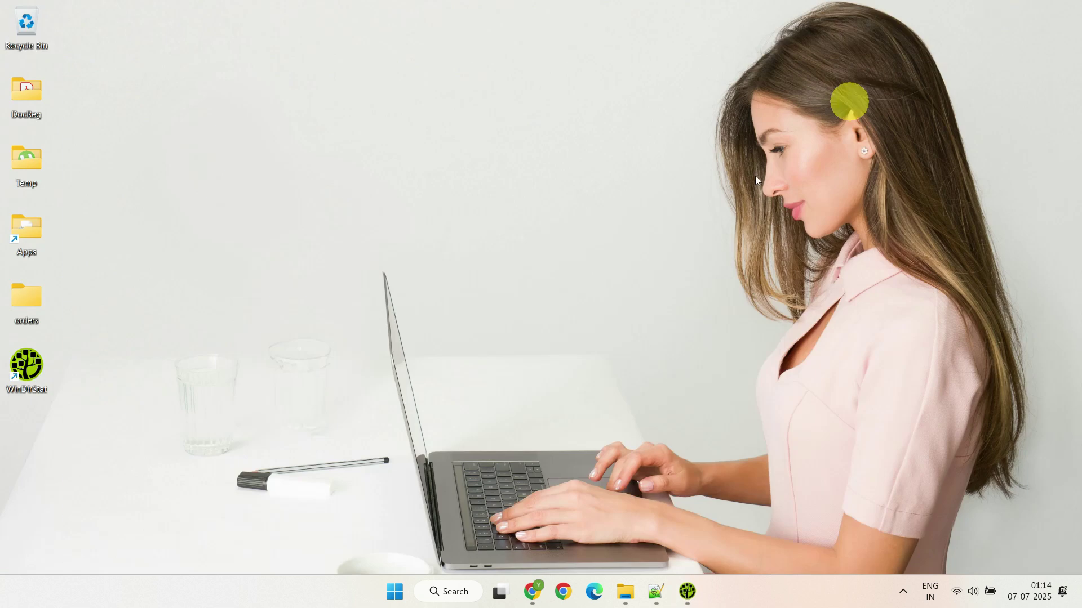
{"action": "left_click", "coordinate": [449, 592]}
{"action": "type", "text": "cmd"}
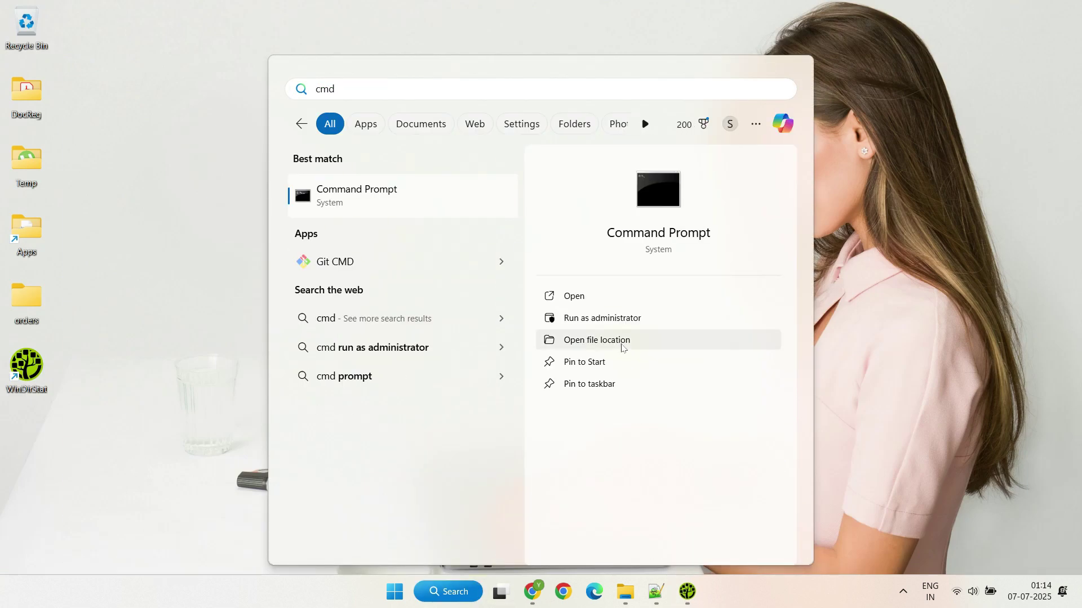
{"action": "left_click", "coordinate": [611, 319]}
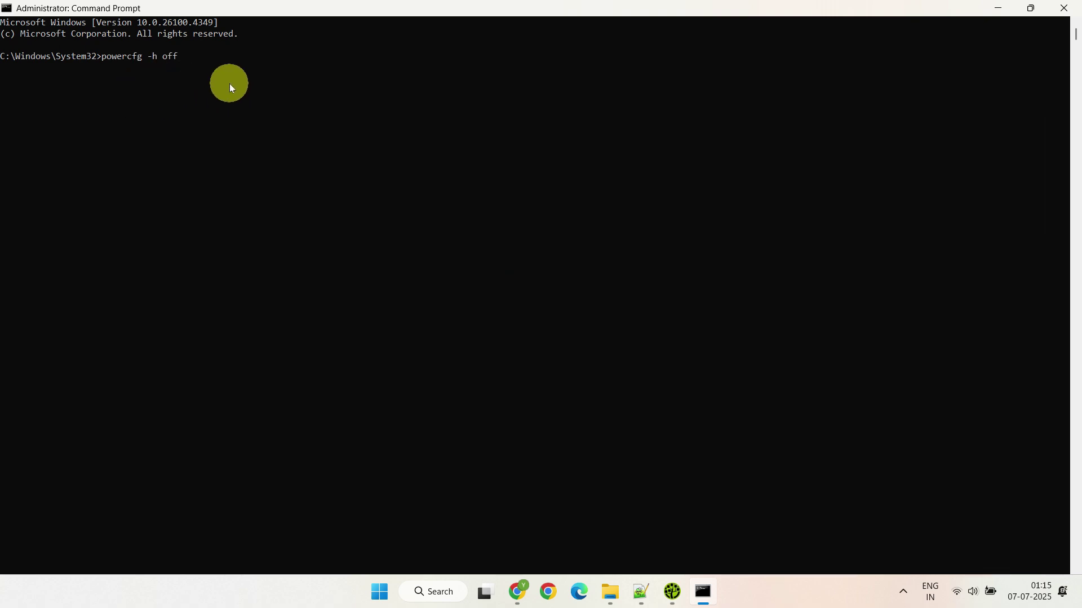
{"action": "key", "text": "Return"}
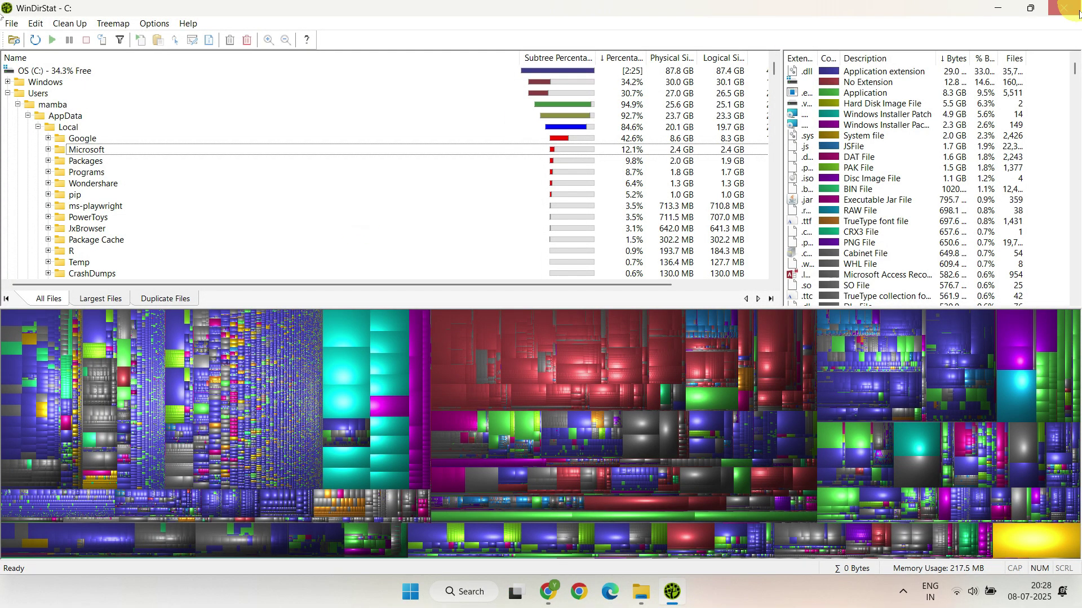
Step: Close WinDirStat to reveal This PC, showing C: with 55.0 GB free of 160 GB
{"action": "left_click", "coordinate": [1063, 7]}
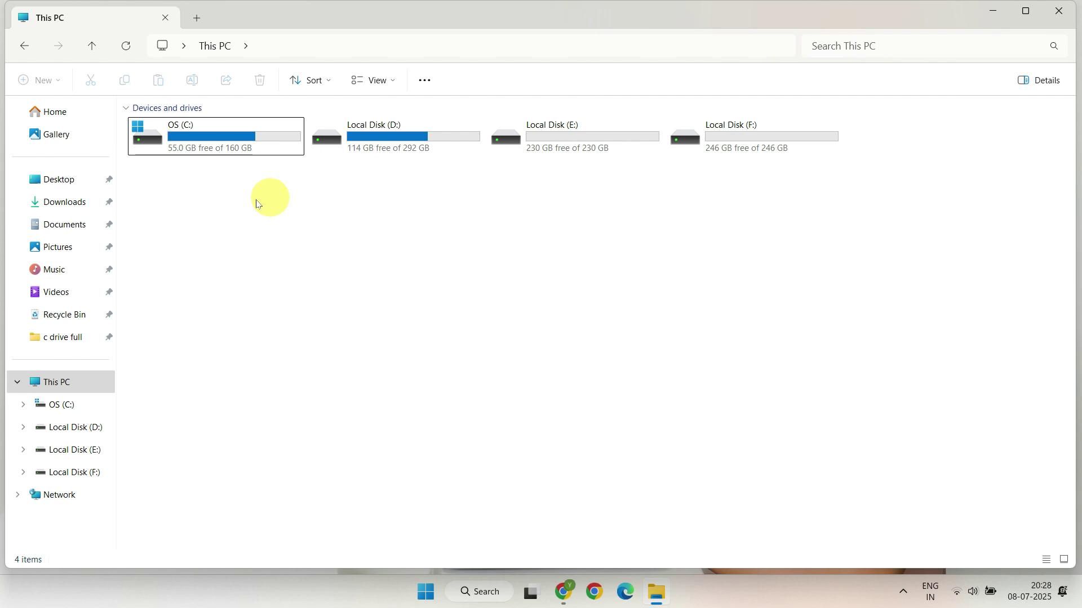